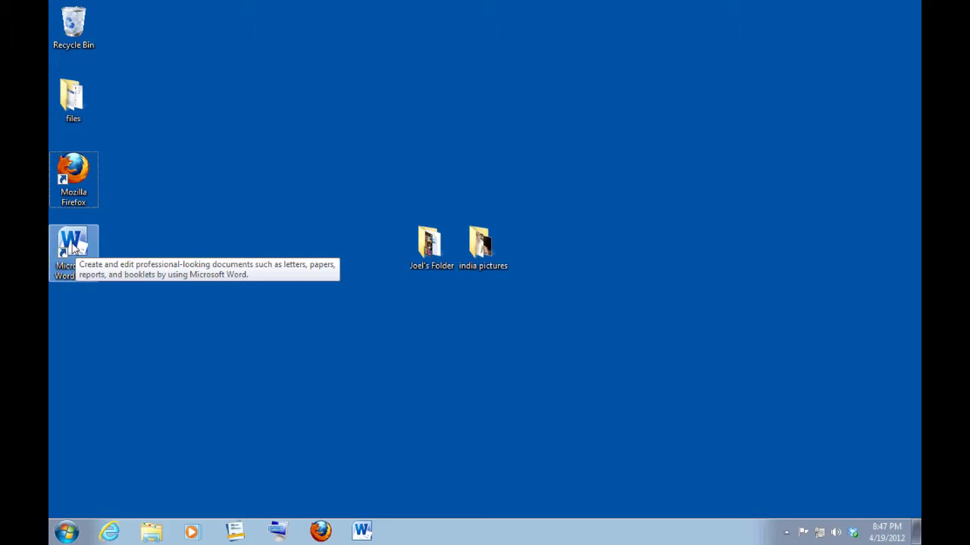
- Launch Microsoft Word from the desktop, move its window slightly up, and enter the word "Type" in the blank document
double_click(73, 247)
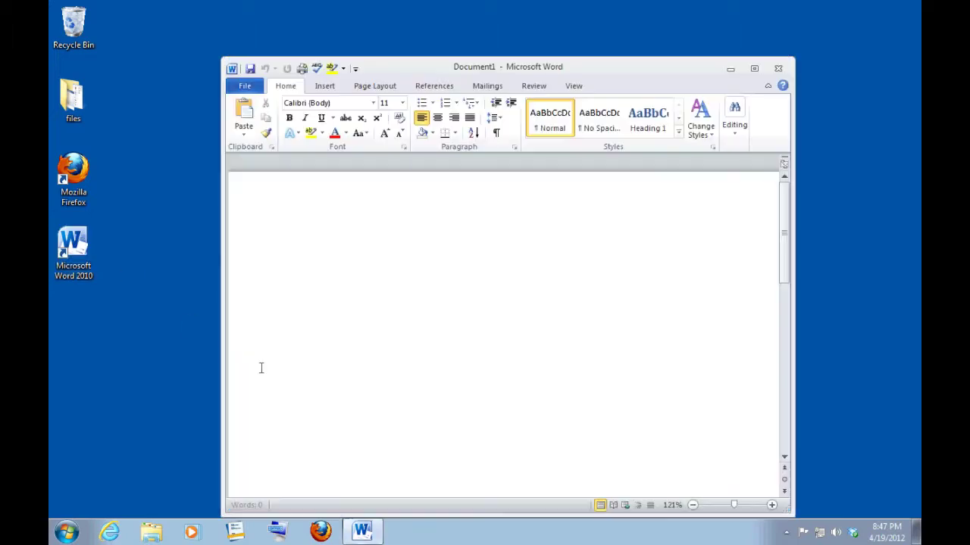
drag(557, 74, 537, 55)
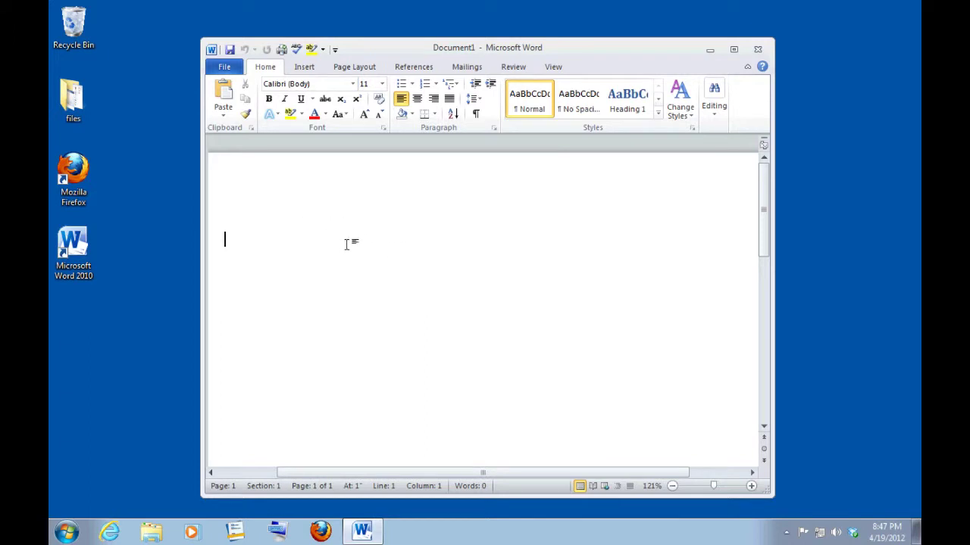
text(type)
- Launch Mozilla Firefox, search Google for "goats", and open the Wikipedia article on the goat
click(78, 174)
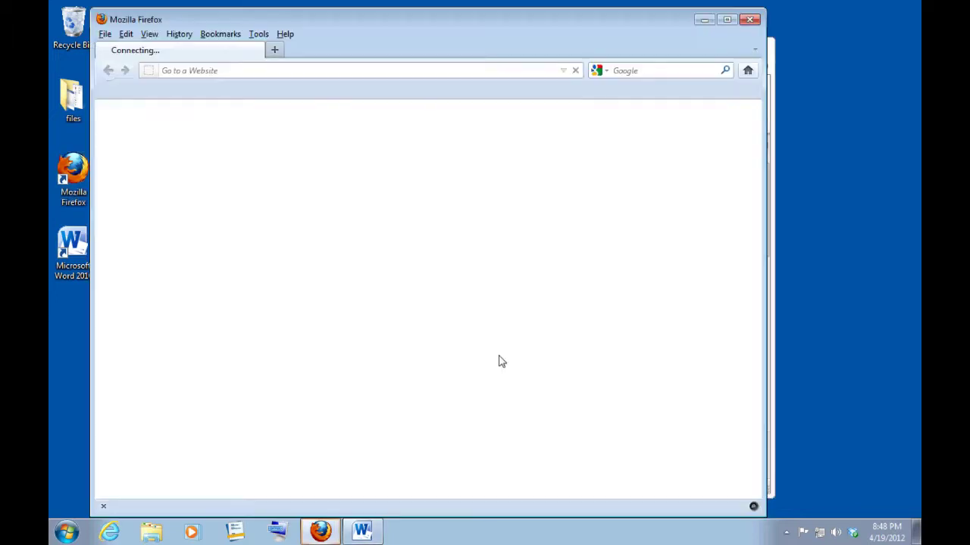
drag(356, 25, 388, 76)
click(371, 282)
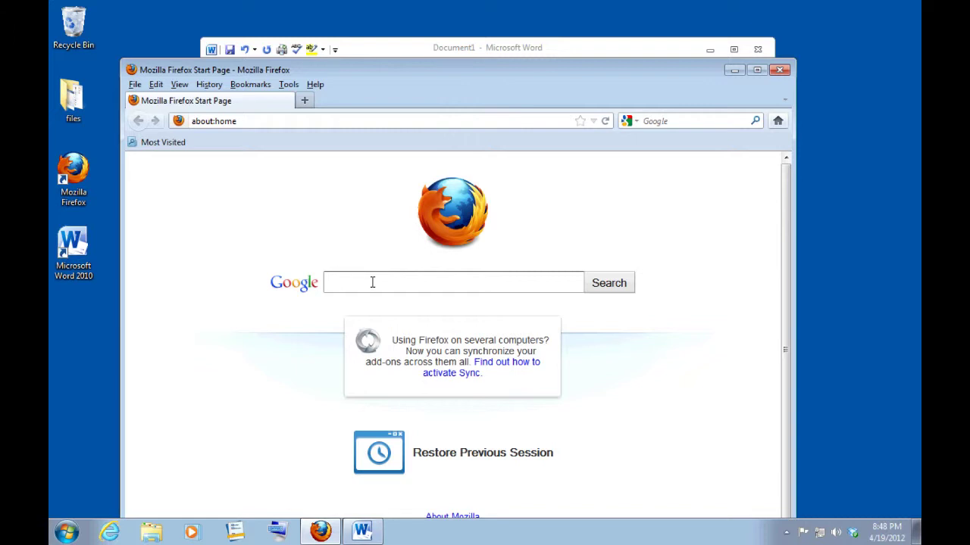
text(goats)
click(604, 289)
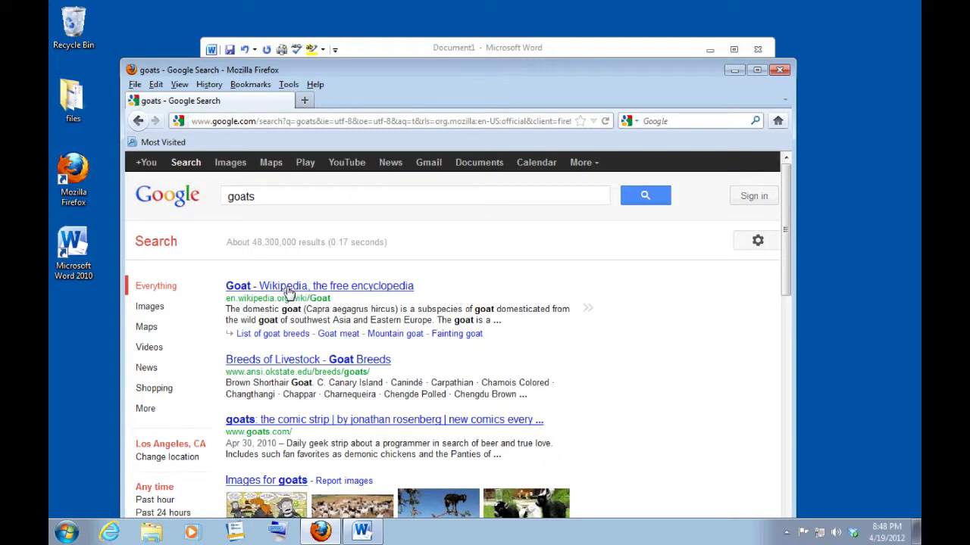
click(289, 294)
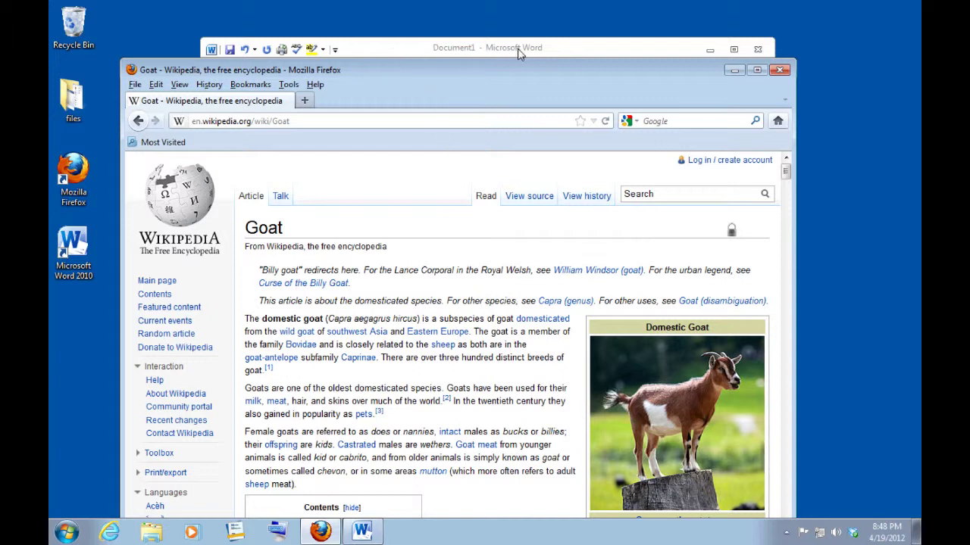
- Reposition the Firefox and Word windows so that they overlap with Word in front and part of Firefox still exposed
drag(374, 71, 449, 109)
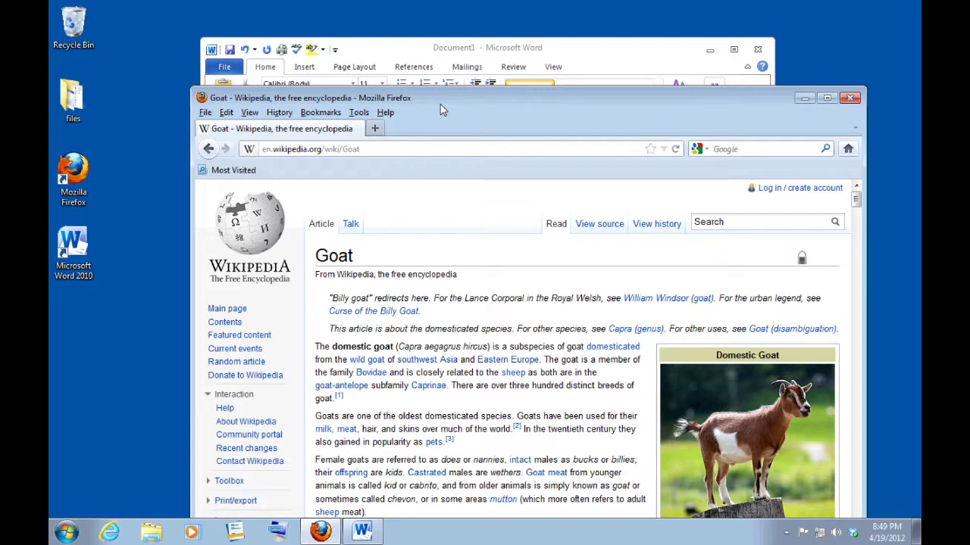
drag(439, 105, 397, 87)
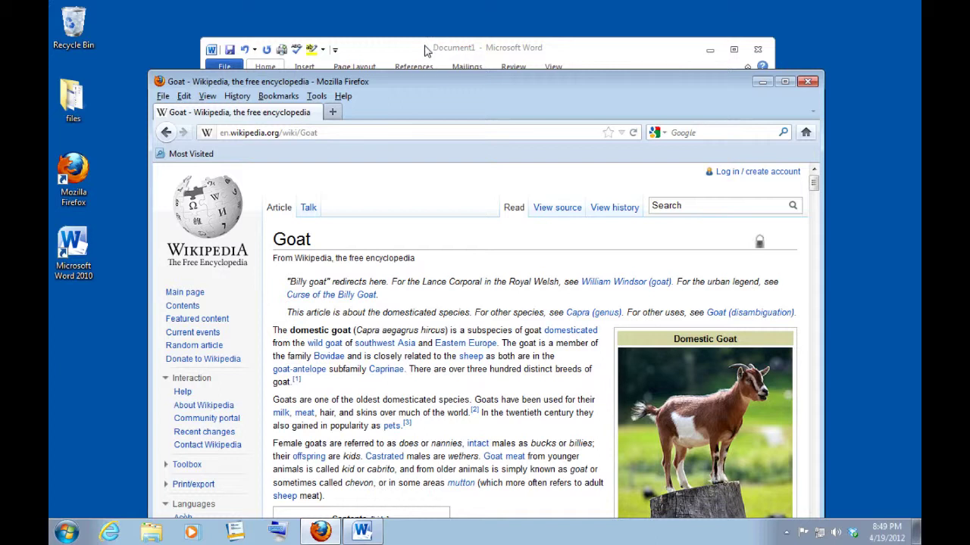
click(511, 50)
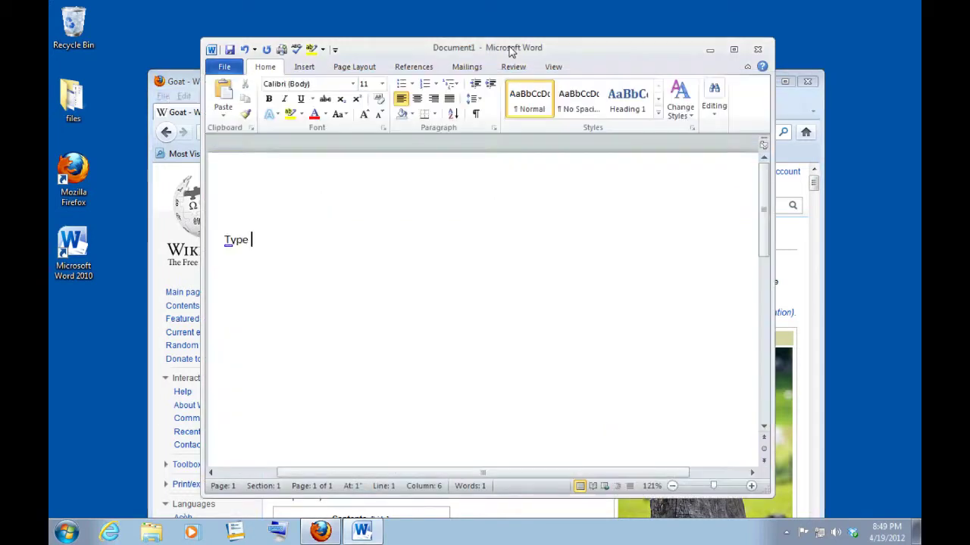
drag(511, 50, 456, 61)
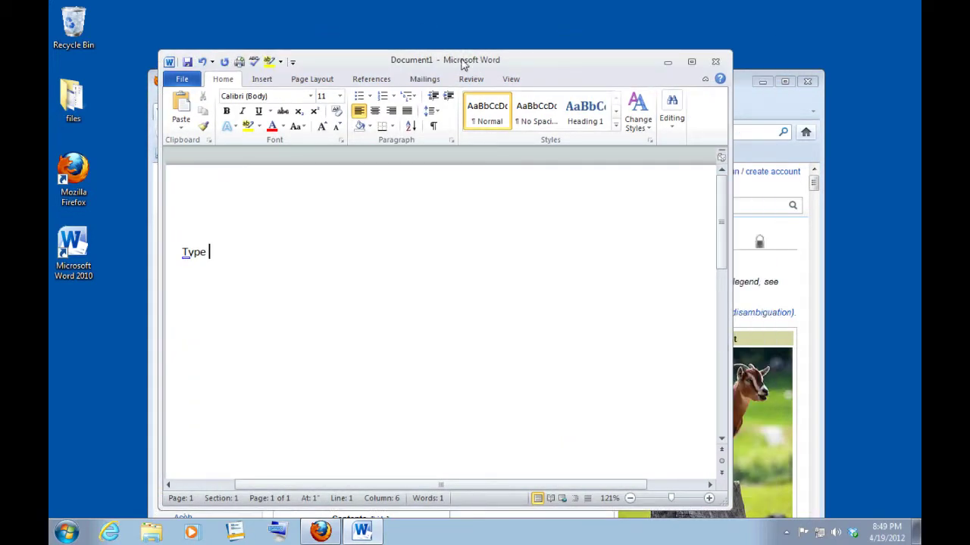
drag(613, 83, 572, 84)
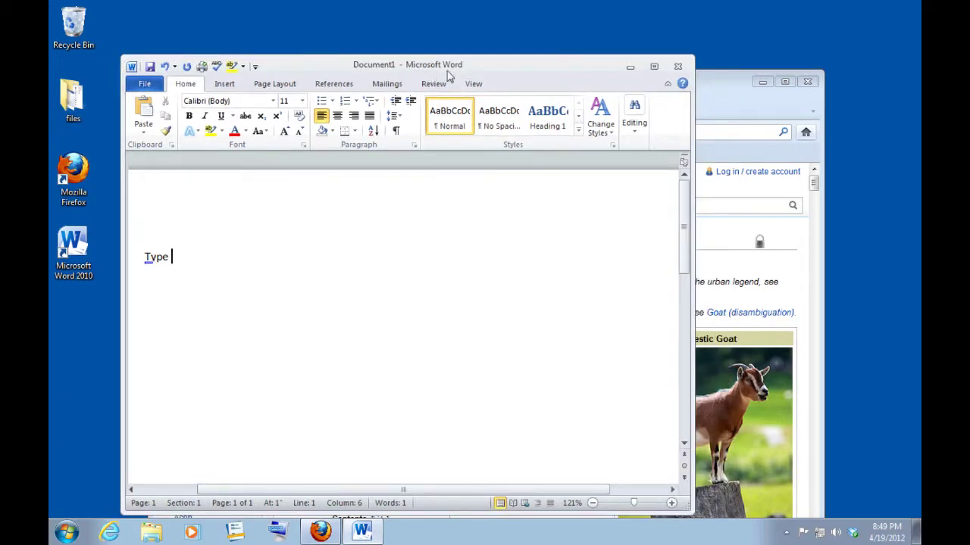
drag(441, 74, 484, 68)
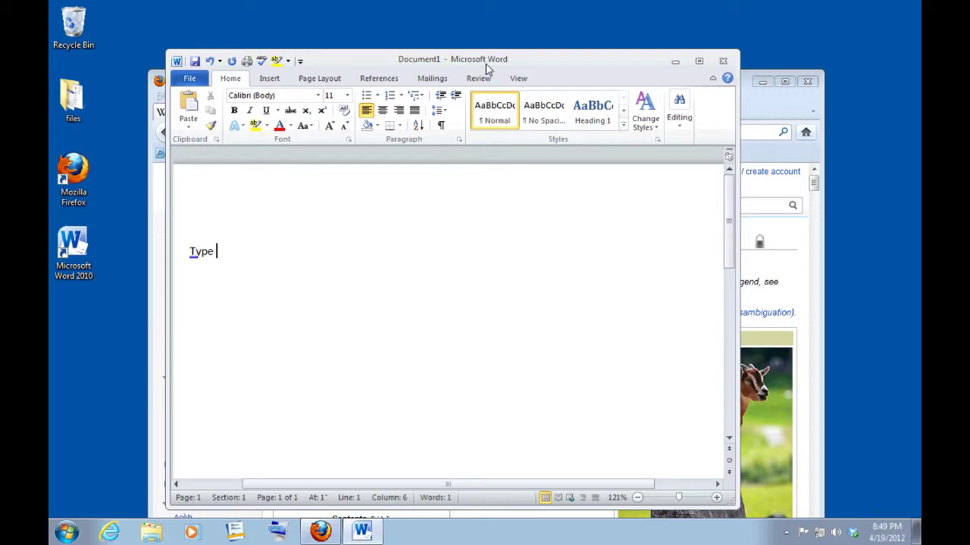
- Bring the partly covered Firefox window forward and return to Word, doing so twice and ending on Word
click(774, 114)
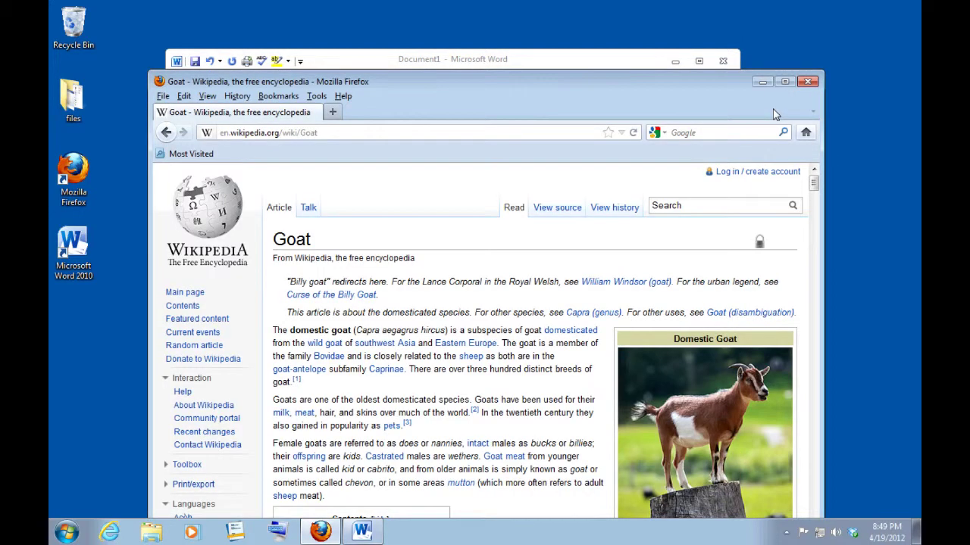
click(621, 65)
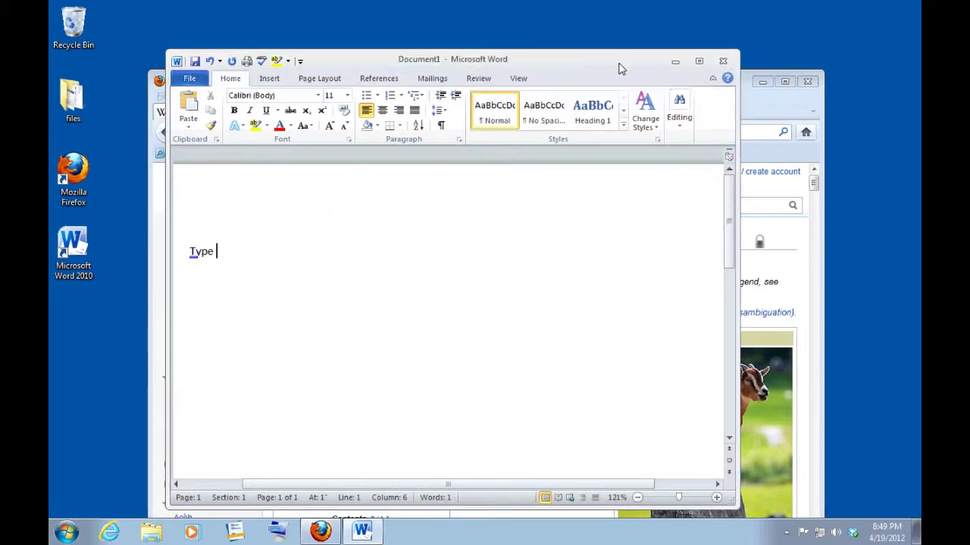
click(758, 98)
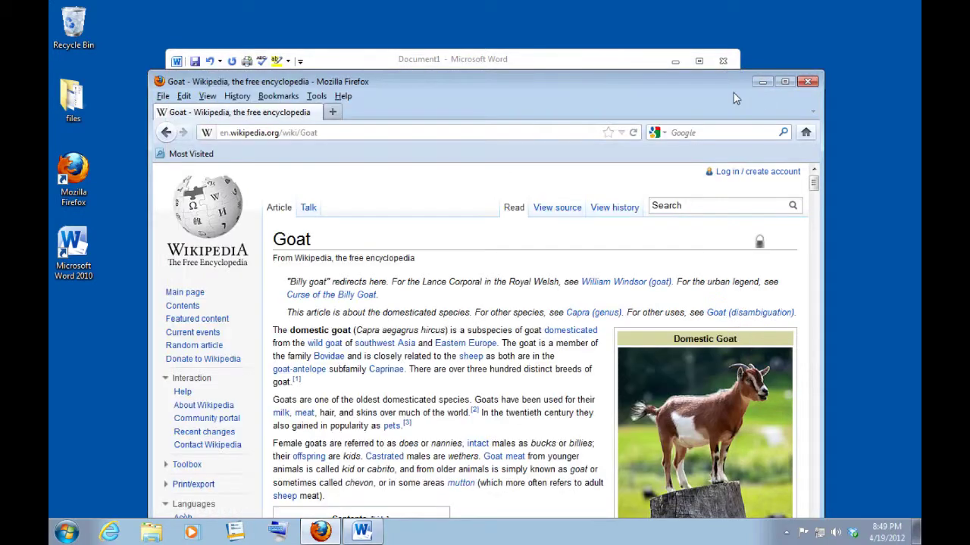
click(618, 64)
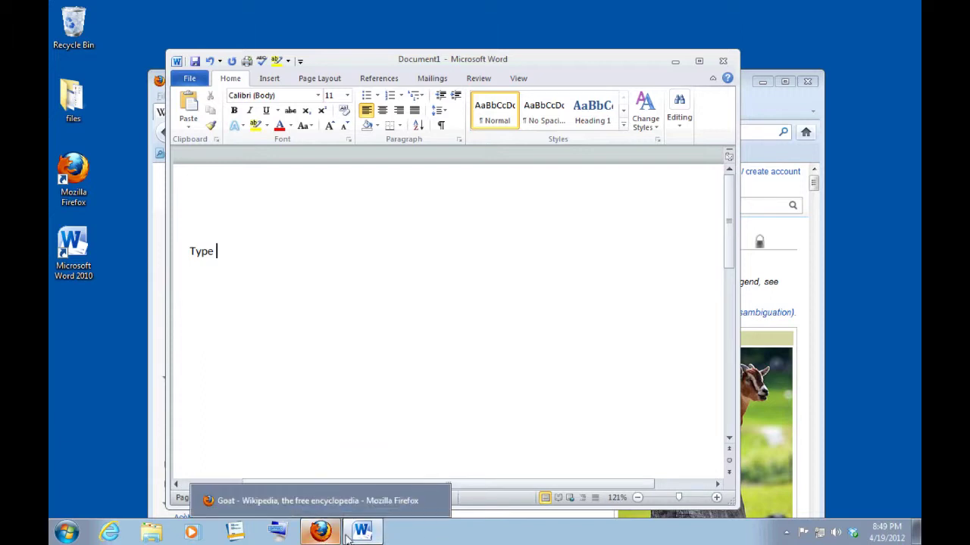
- Alternate repeatedly between the Word document and the Goat article, ending with Firefox in front
mouse_move(358, 536)
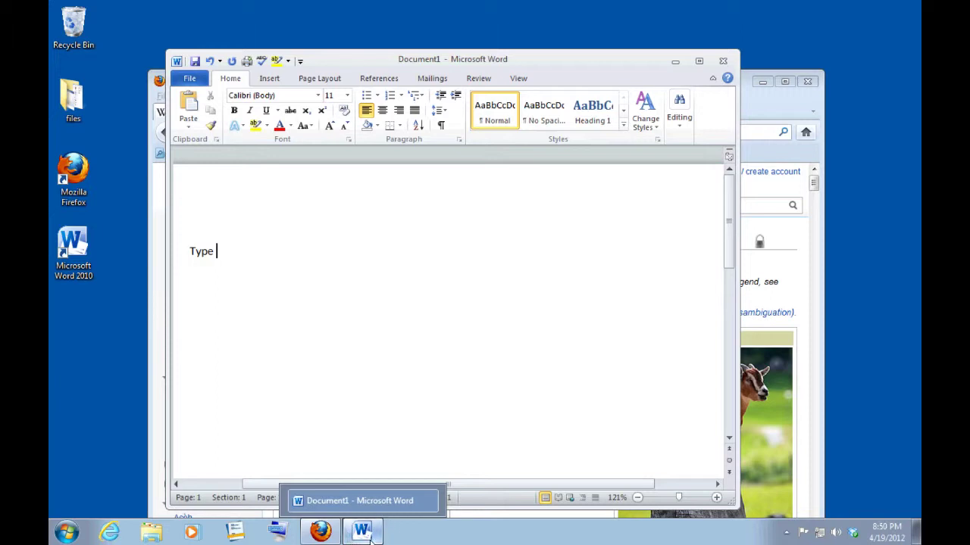
click(321, 533)
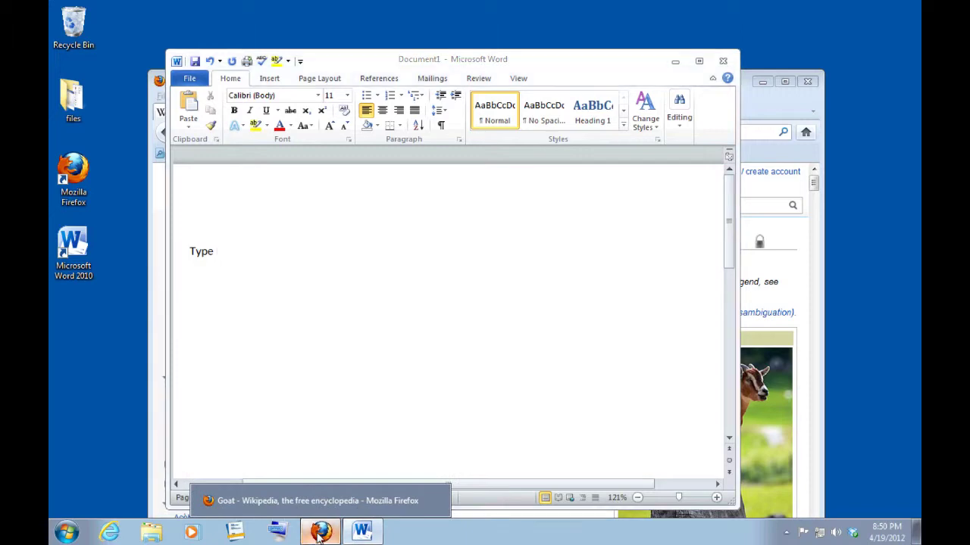
click(354, 534)
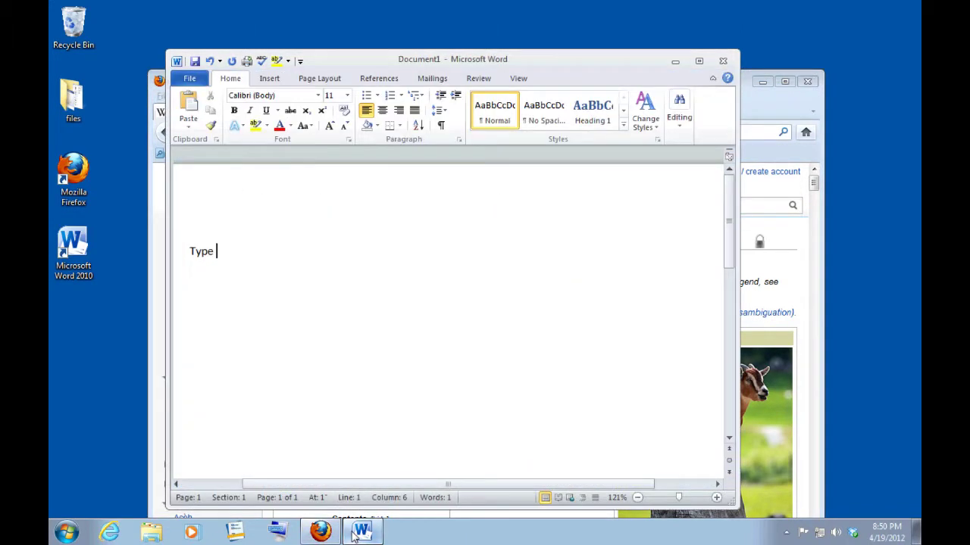
click(321, 532)
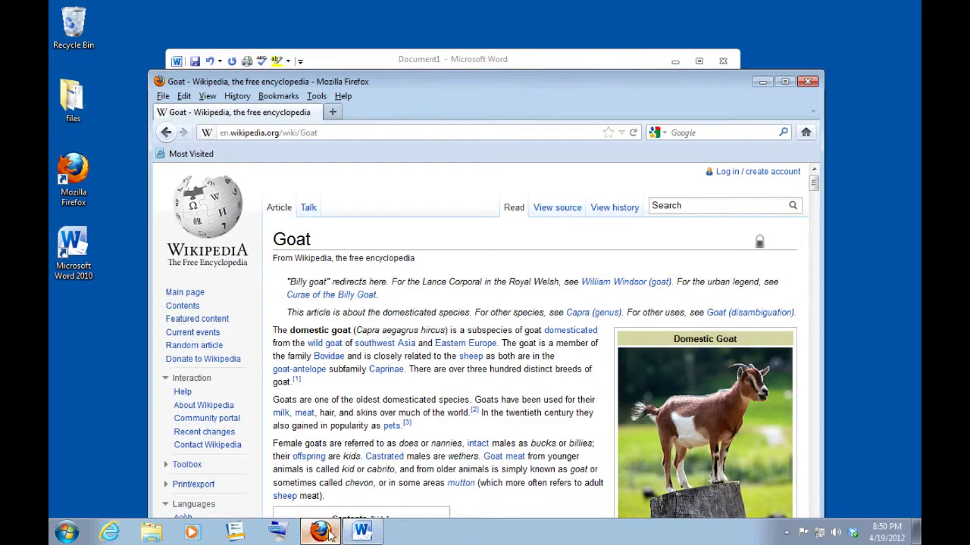
click(360, 534)
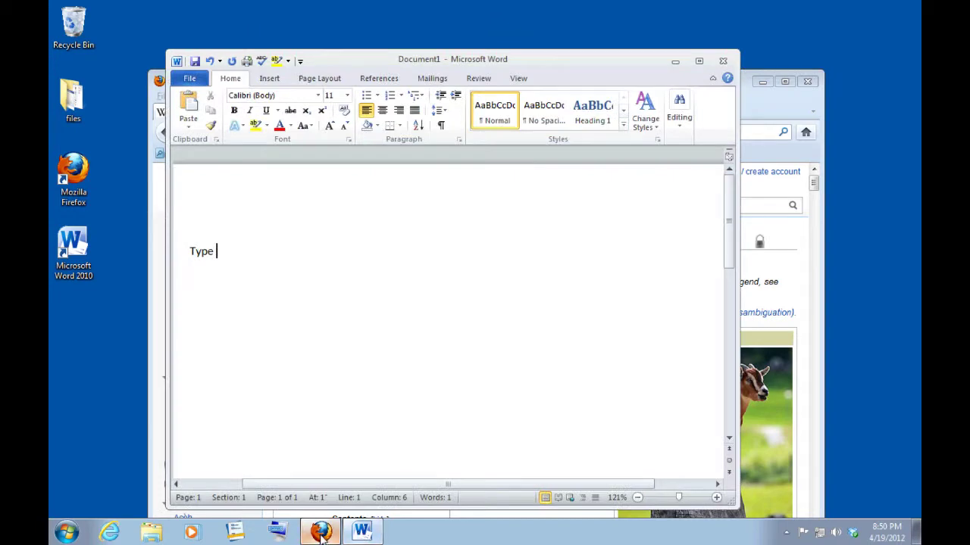
click(321, 533)
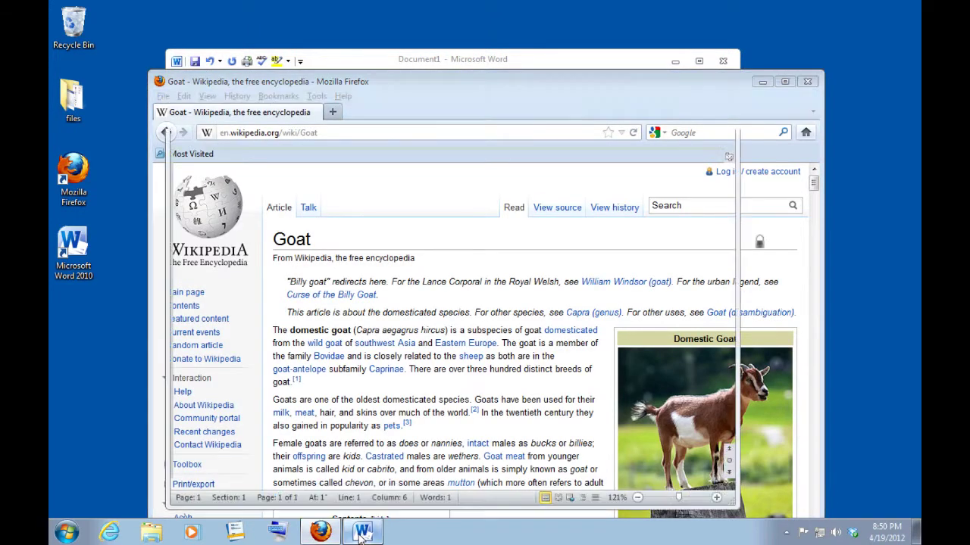
- Switch to the Word document and complete its text to read "Types of goats..."
click(360, 534)
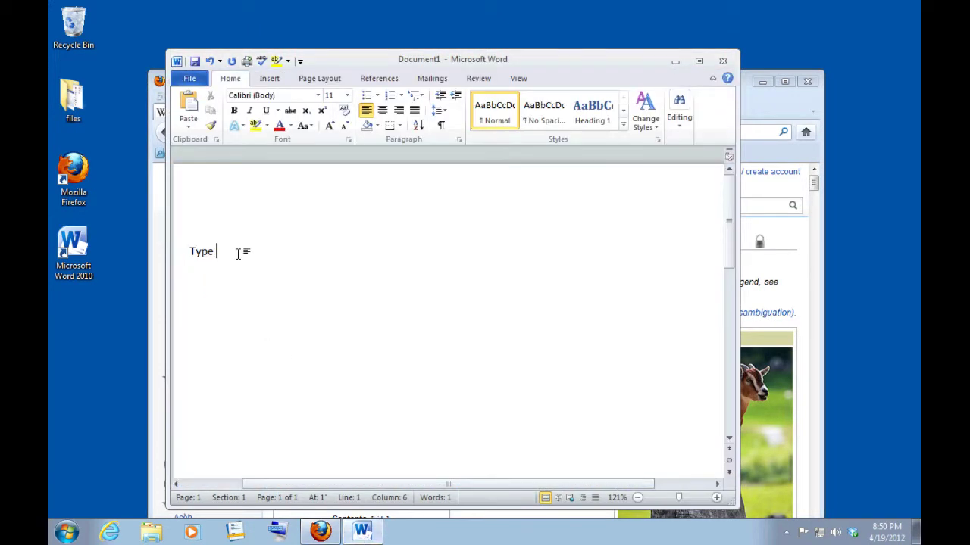
text(s of goats.)
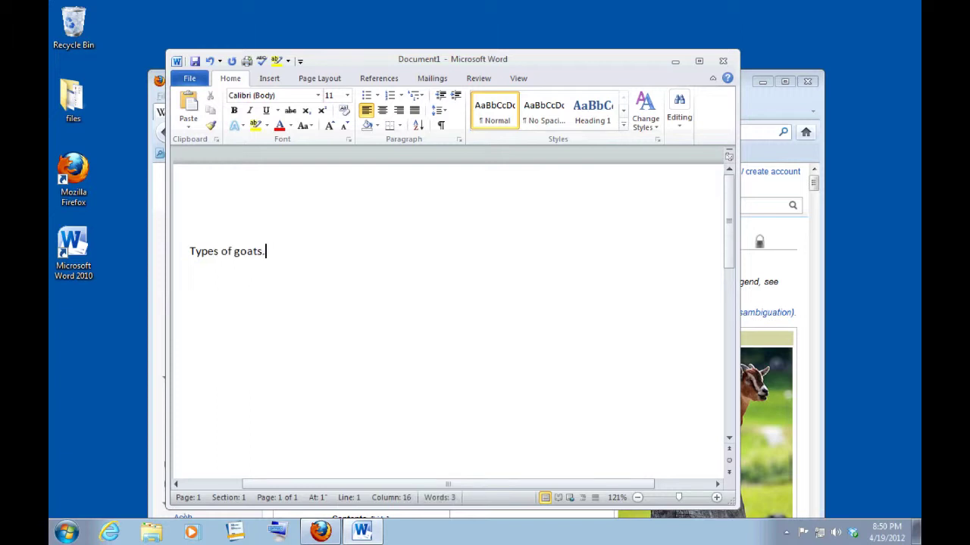
text(..)
- Show the desktop by hiding all open windows and bring the windows back, doing this twice
mouse_move(326, 530)
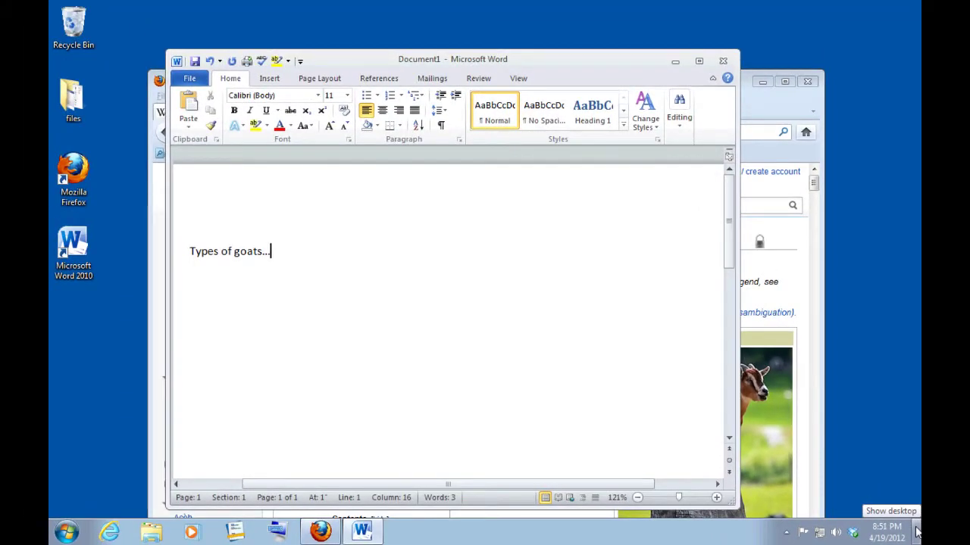
click(916, 532)
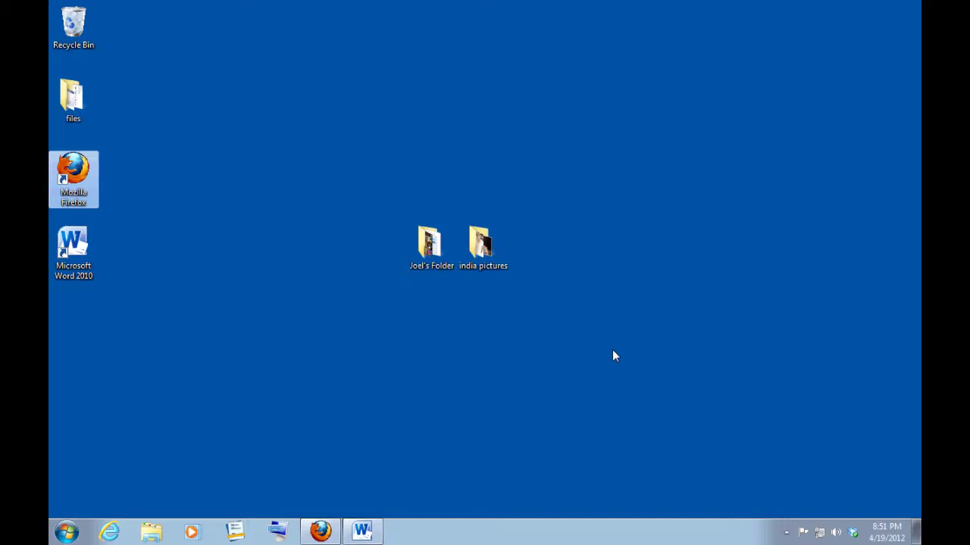
click(916, 532)
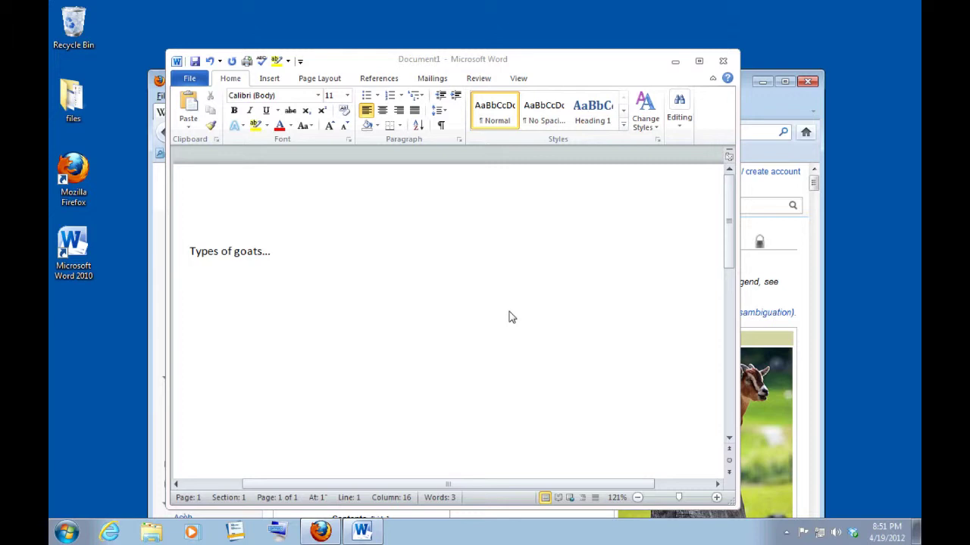
click(917, 528)
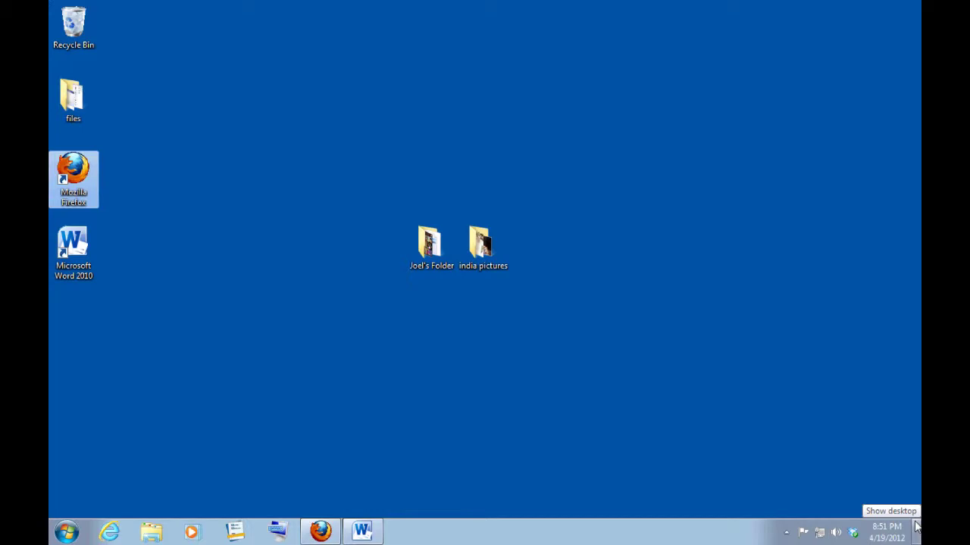
click(916, 528)
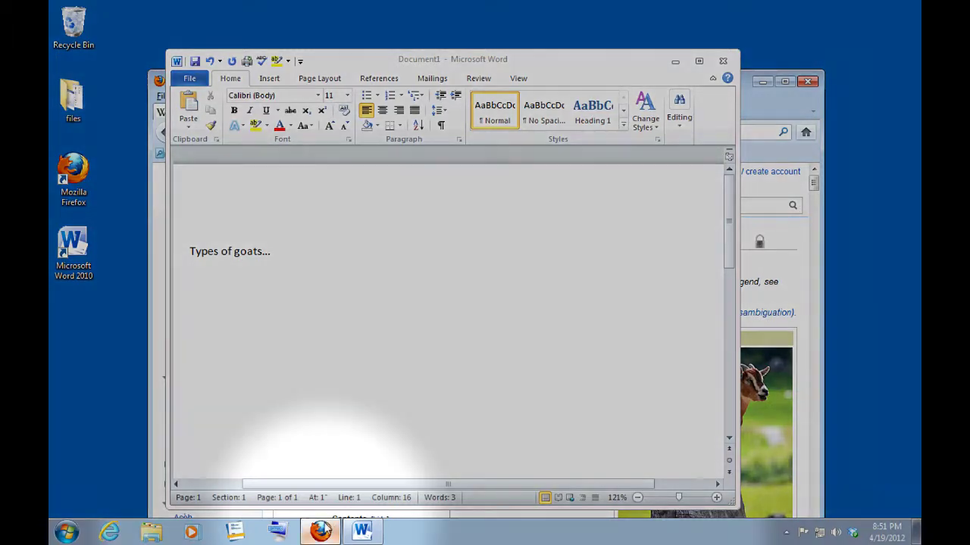
- Minimize the Firefox and Word windows individually and restore both, finishing with Word in front
click(319, 530)
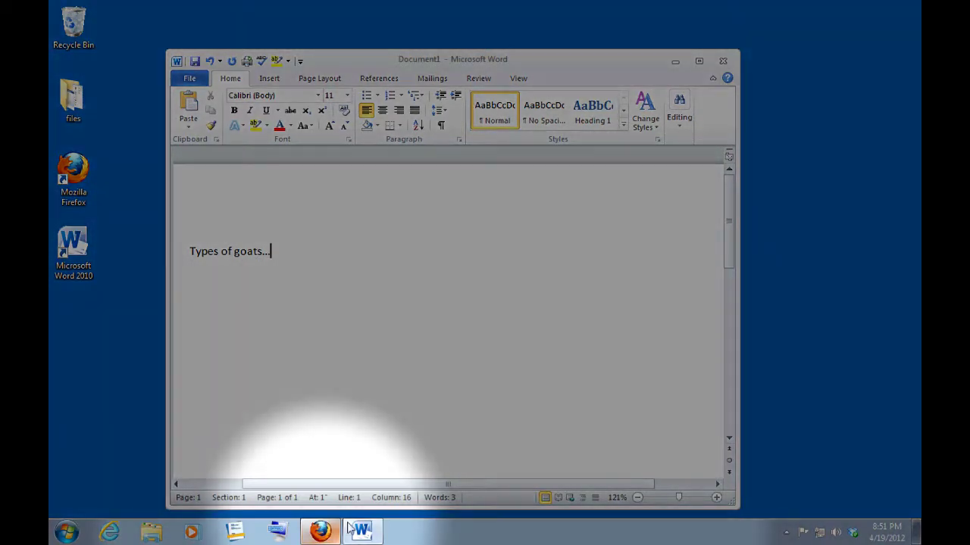
click(361, 530)
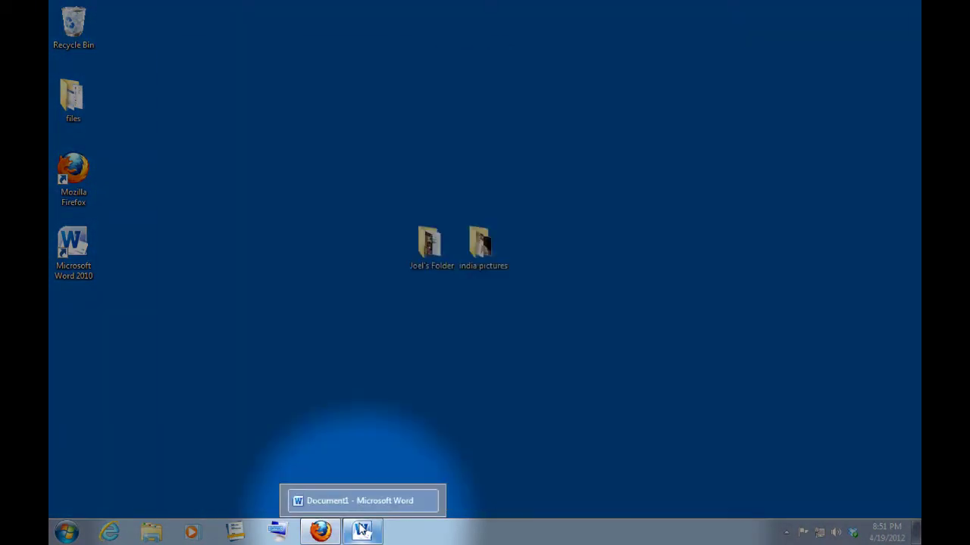
click(320, 531)
click(361, 530)
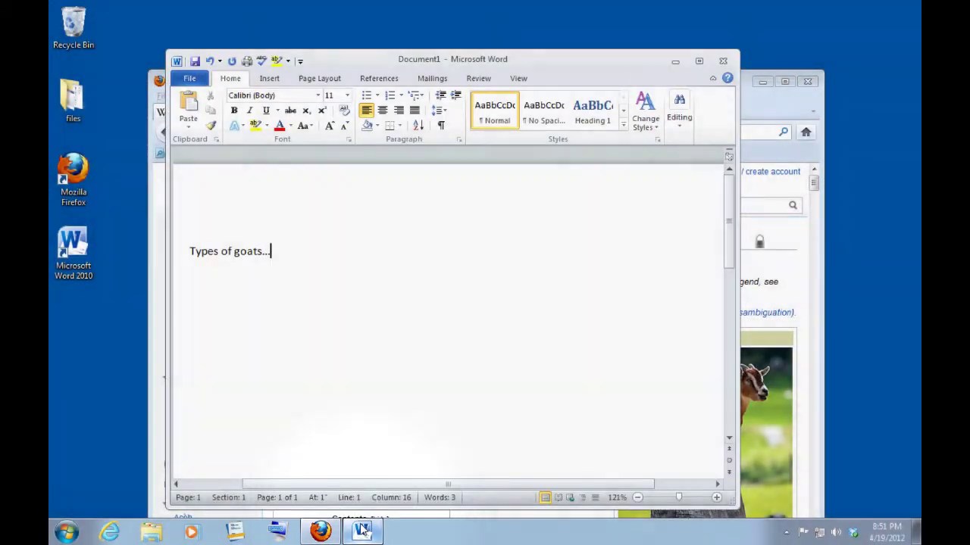
click(320, 530)
click(349, 530)
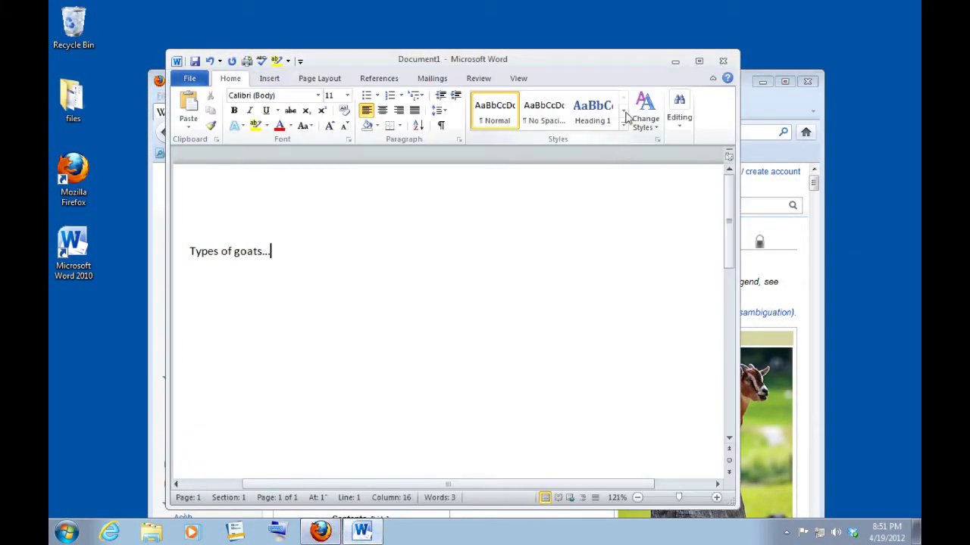
- Minimize the Word window and the Firefox window to clear the desktop
click(674, 62)
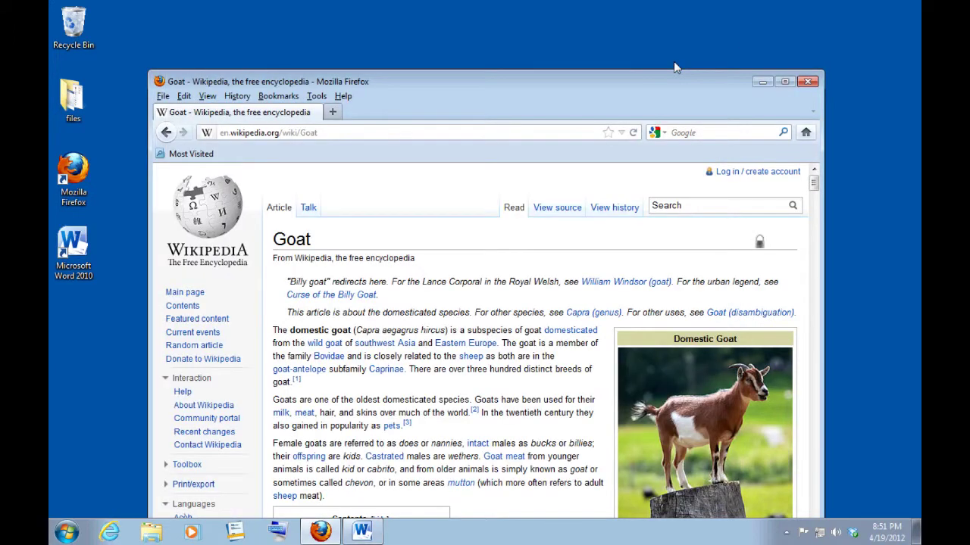
click(759, 83)
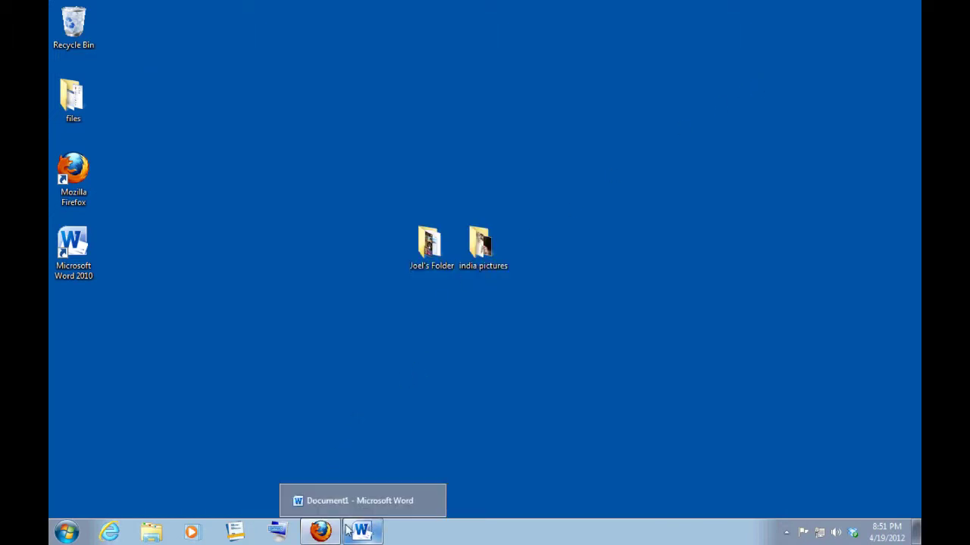
- Restore the minimized Word and Firefox windows, and move the Firefox window up so it covers Word's title bar
mouse_move(326, 528)
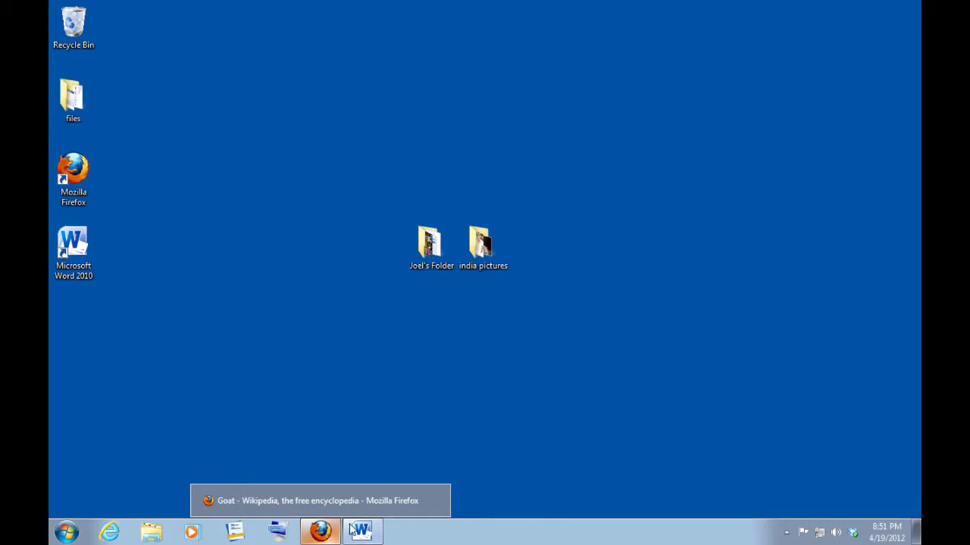
mouse_move(361, 531)
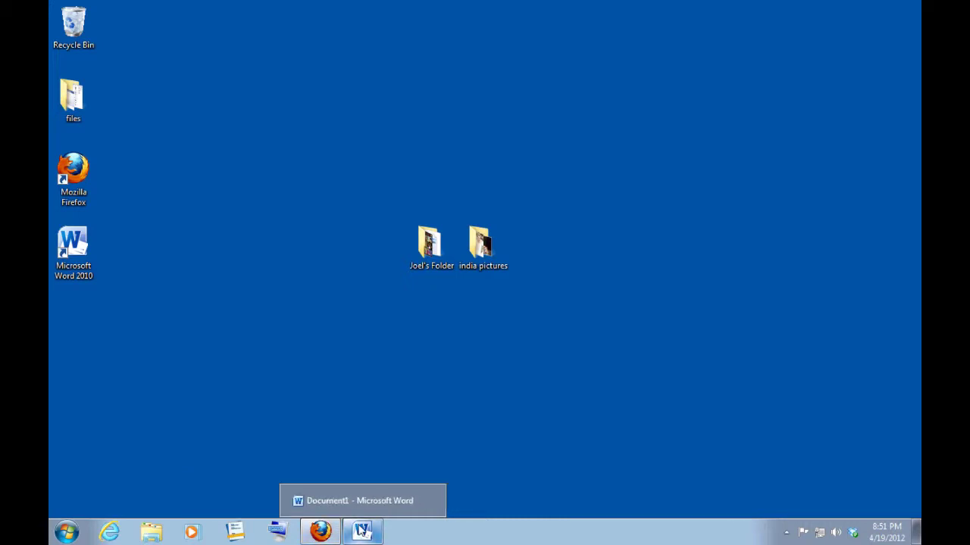
click(361, 531)
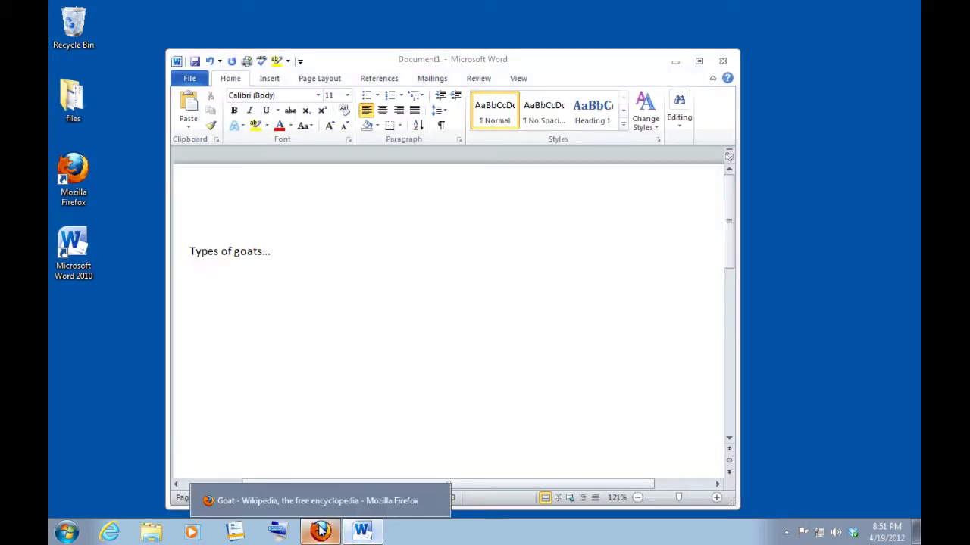
click(320, 531)
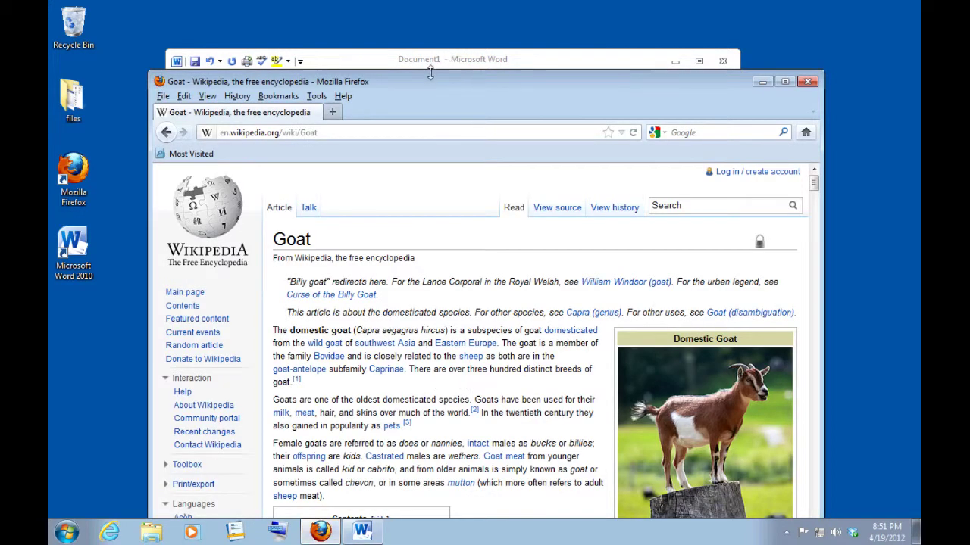
drag(417, 73, 412, 35)
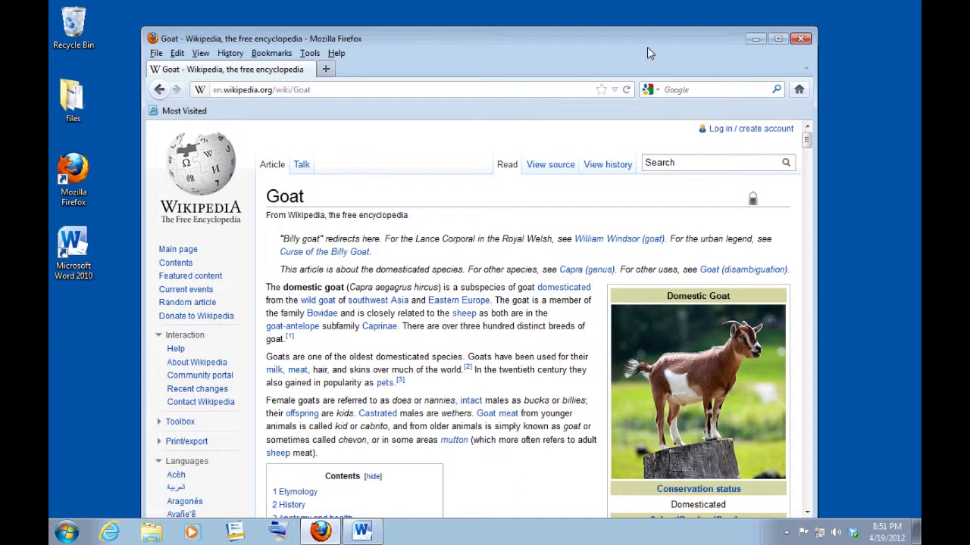
- Close the Firefox window with the Goat article, and close Word without saving the changes to Document1
click(802, 38)
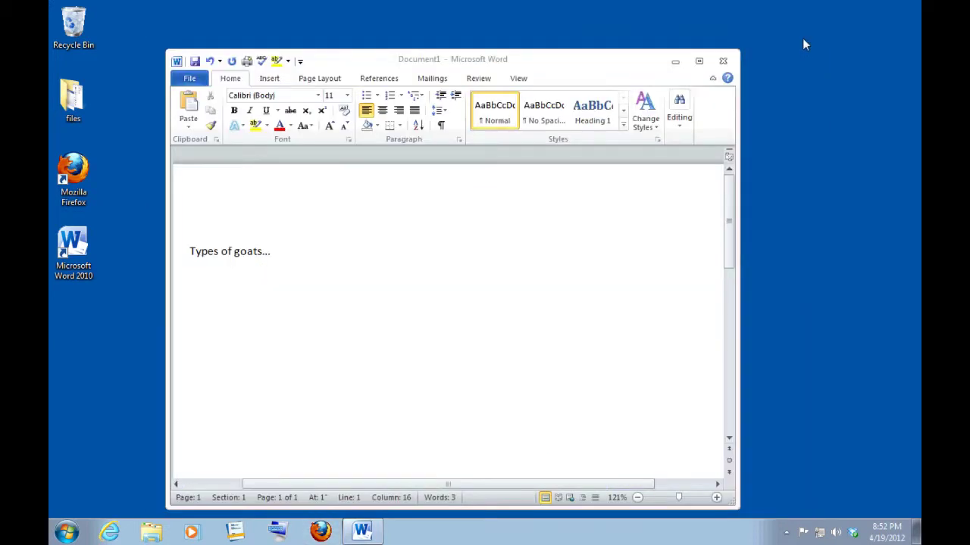
click(724, 62)
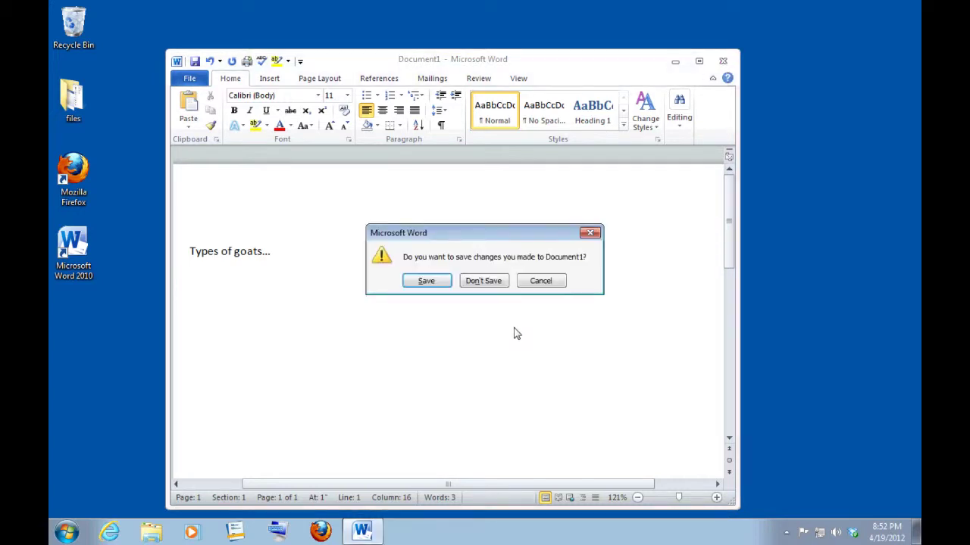
click(483, 281)
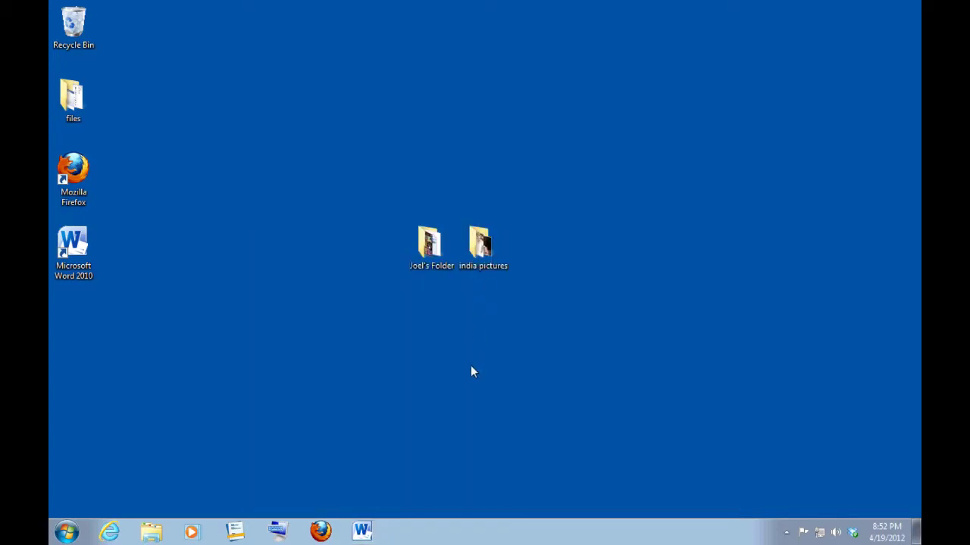
- Reopen Word and Firefox from their pinned shortcuts, and close both windows again
click(362, 530)
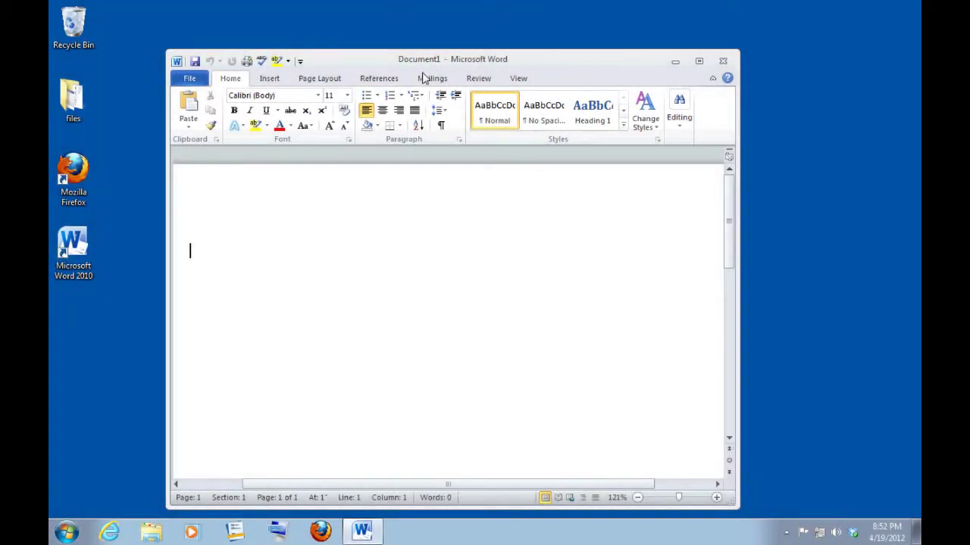
click(322, 532)
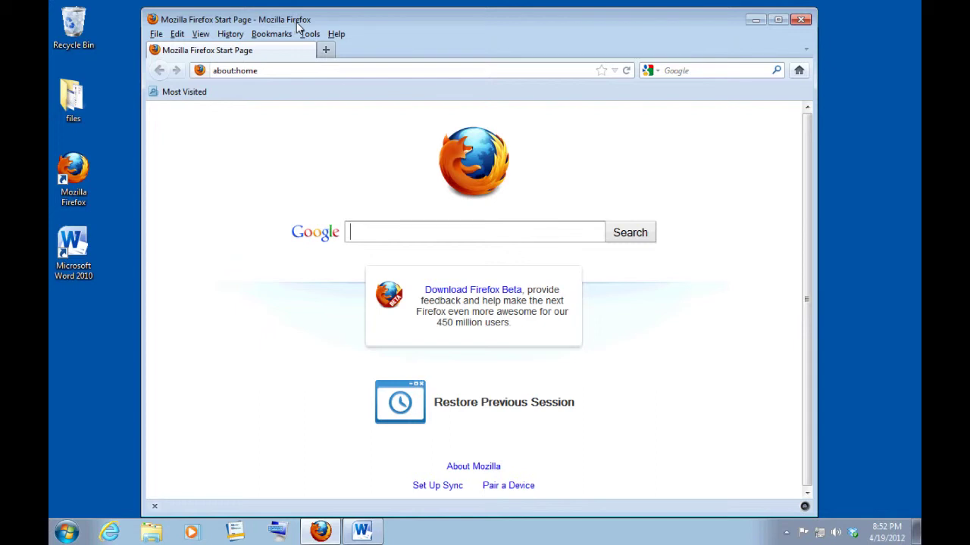
click(801, 23)
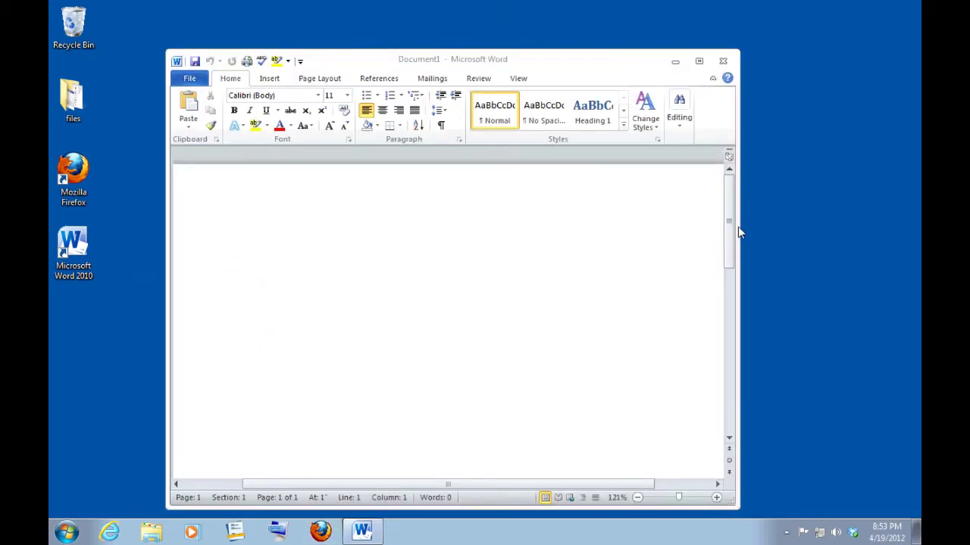
click(723, 60)
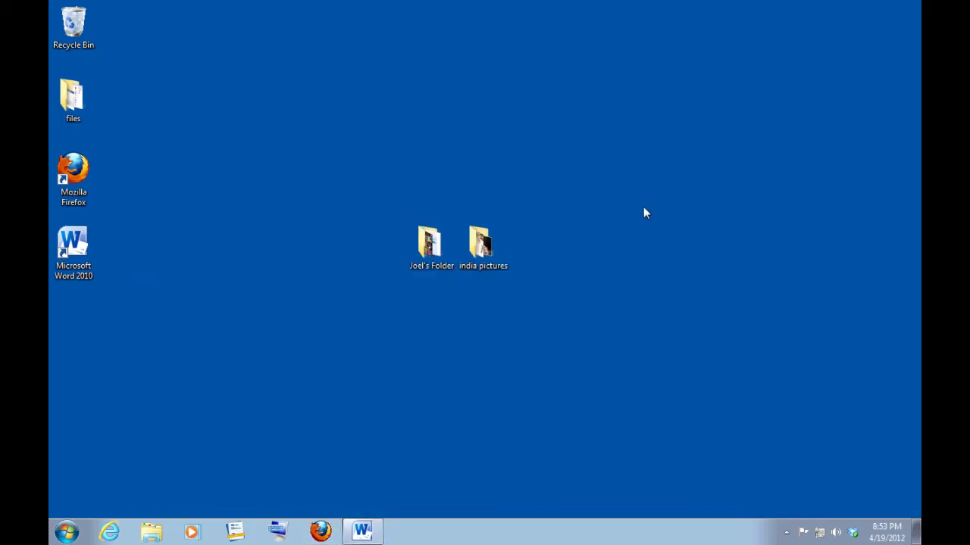